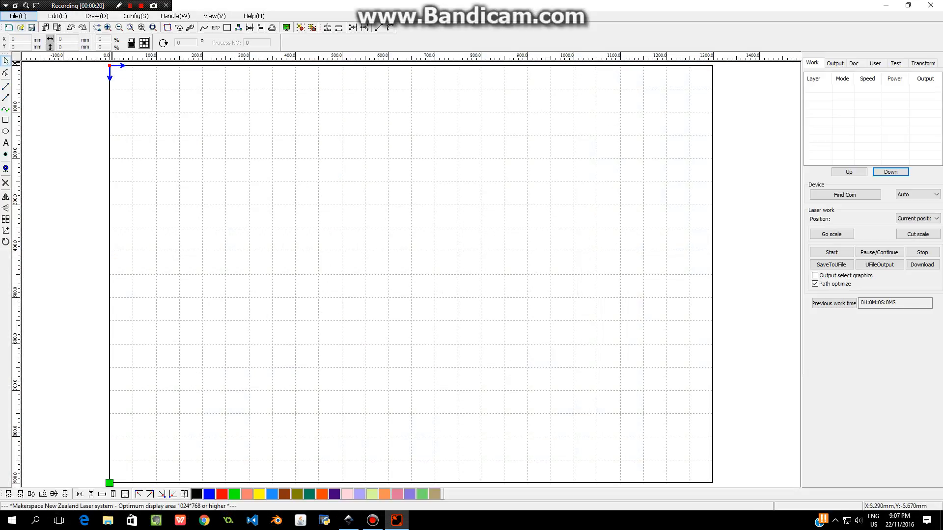
# Step: Import the Fantail DXF file from the Desktop
pyautogui.click(17, 16)
pyautogui.click(20, 69)
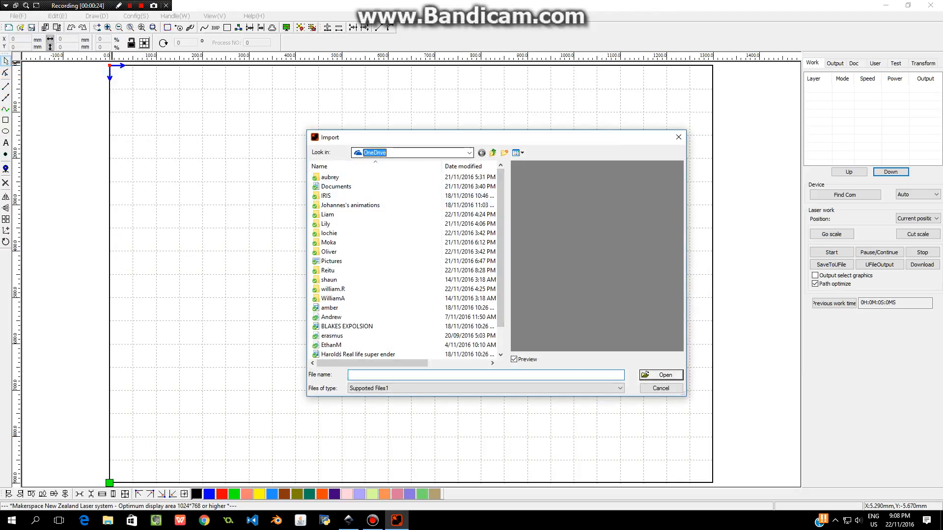
pyautogui.click(469, 153)
pyautogui.click(374, 162)
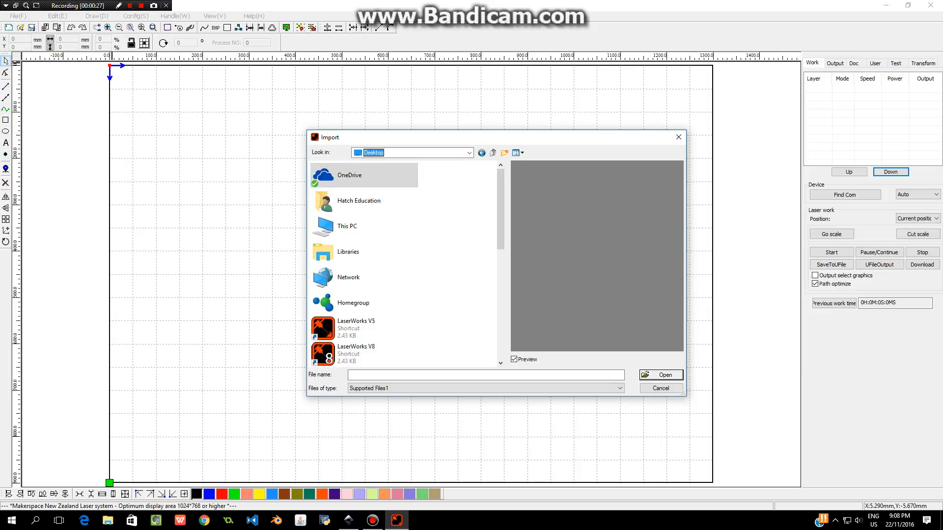
pyautogui.scroll(-5, 363, 329)
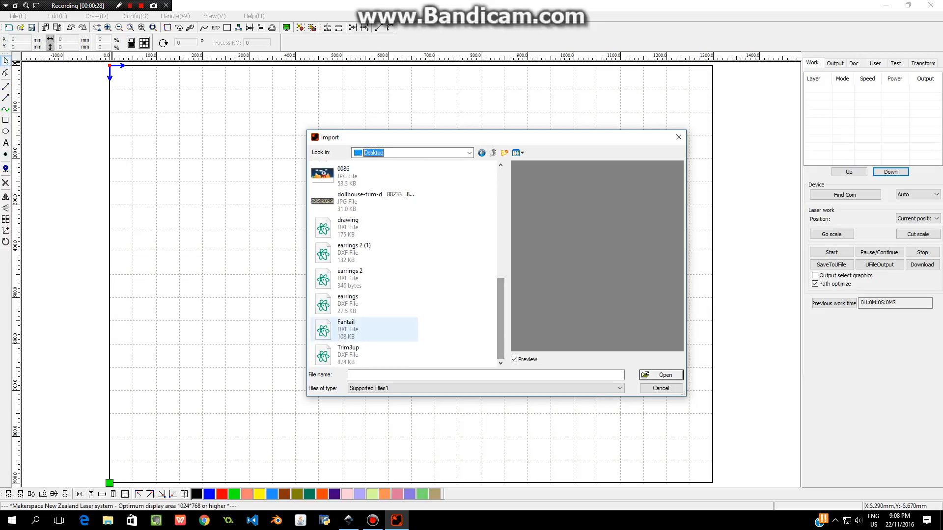
pyautogui.click(346, 329)
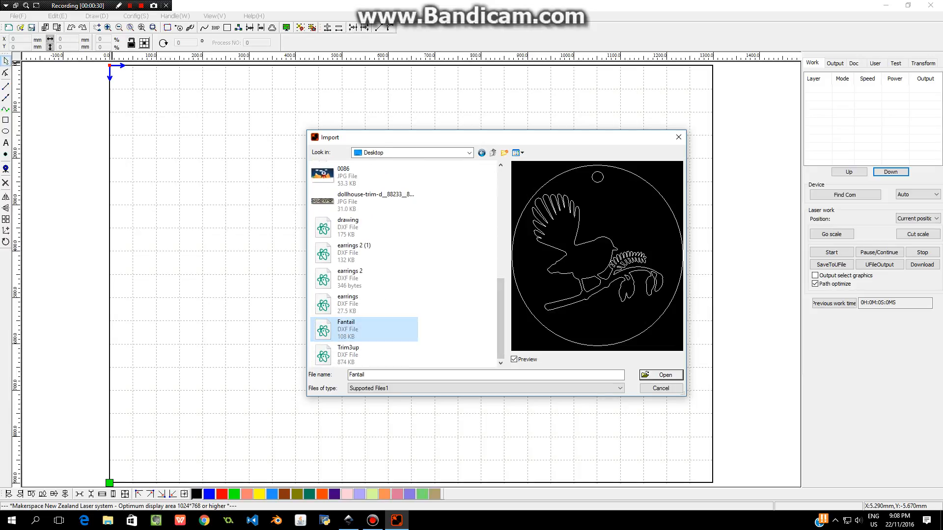
pyautogui.press('Return')
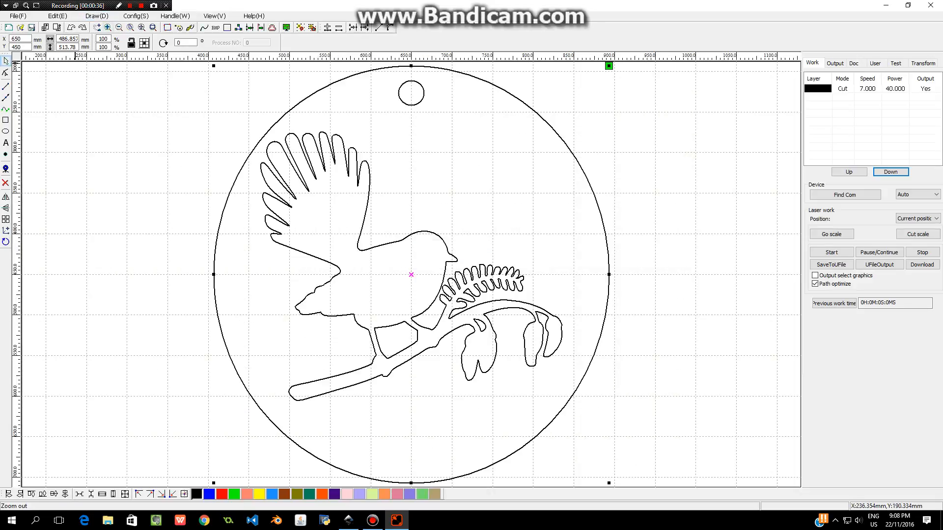
# Step: Assign the bird and branch shapes inside the circle to the blue layer, leaving the outer circle and small hole on black
pyautogui.click(119, 27)
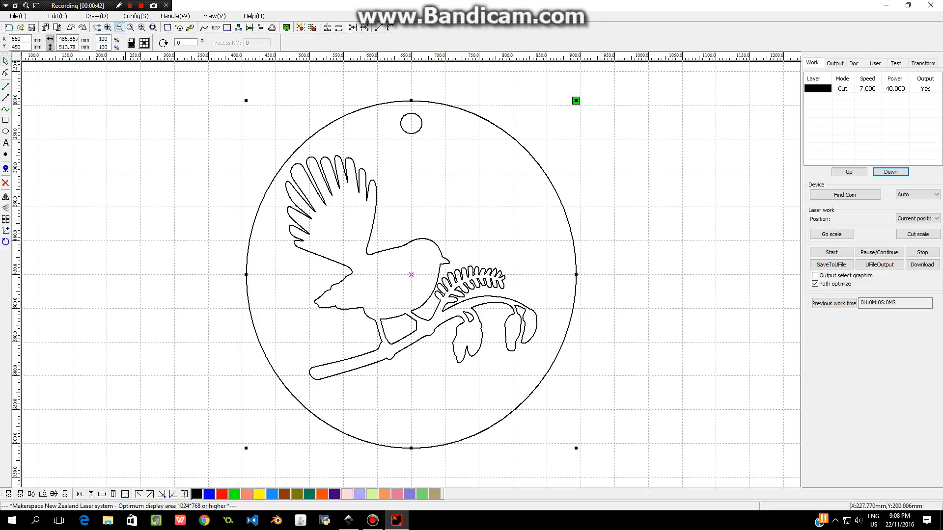
pyautogui.click(6, 61)
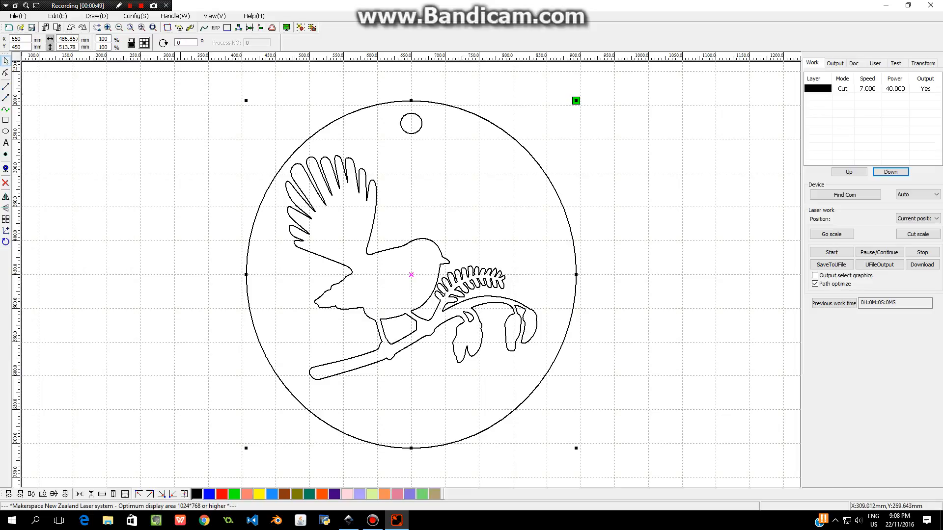
pyautogui.click(169, 153)
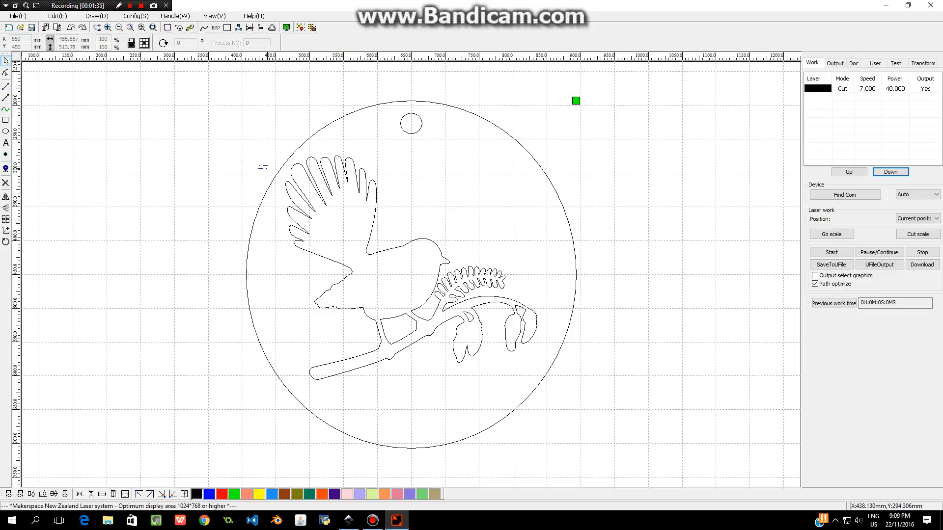
pyautogui.moveTo(254, 143); pyautogui.dragTo(265, 159)
pyautogui.moveTo(516, 431)
pyautogui.mouseDown()
pyautogui.moveTo(564, 452)
pyautogui.moveTo(508, 447)
pyautogui.mouseUp()
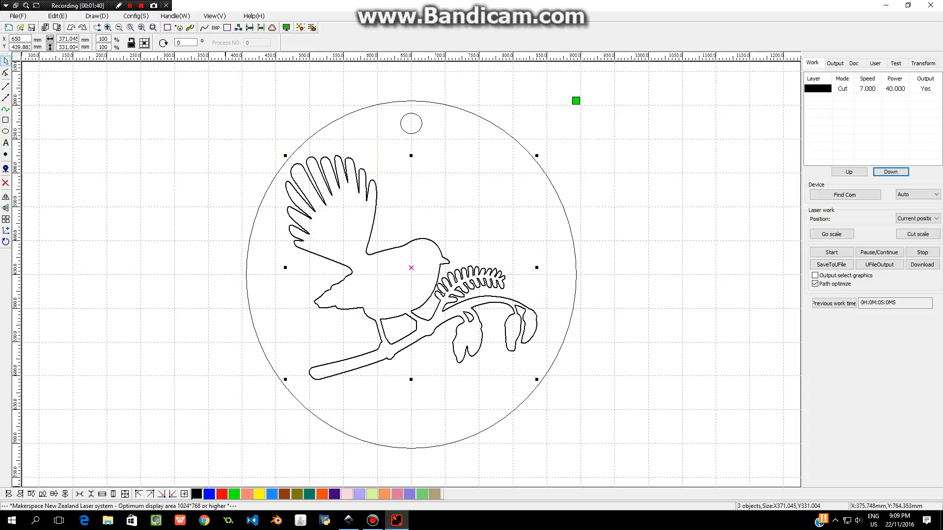
pyautogui.click(209, 494)
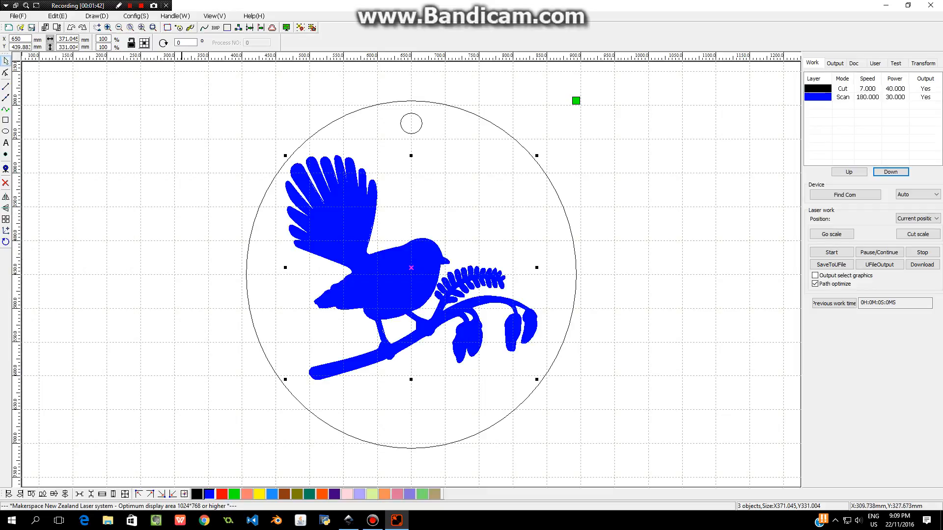
pyautogui.click(178, 187)
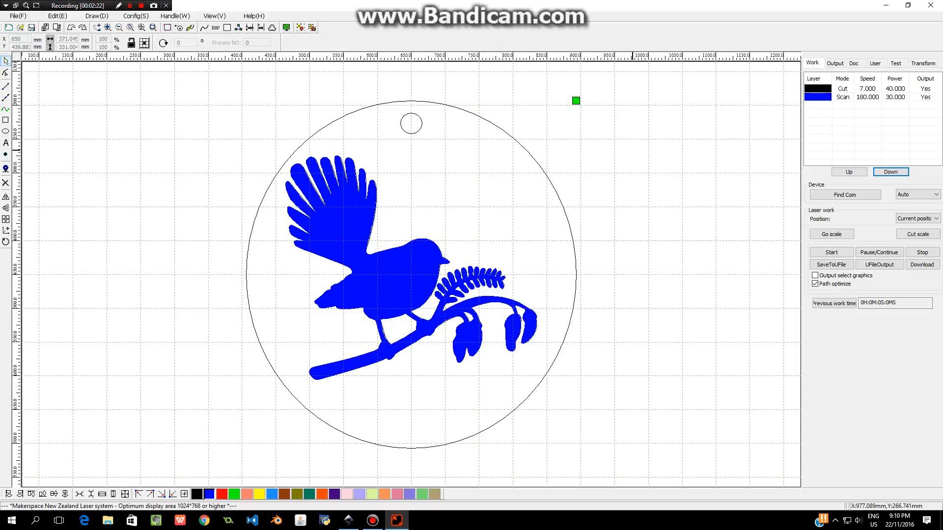
# Step: Select the whole design and set its width to 80 mm with the proportions locked
pyautogui.moveTo(190, 70); pyautogui.dragTo(609, 461)
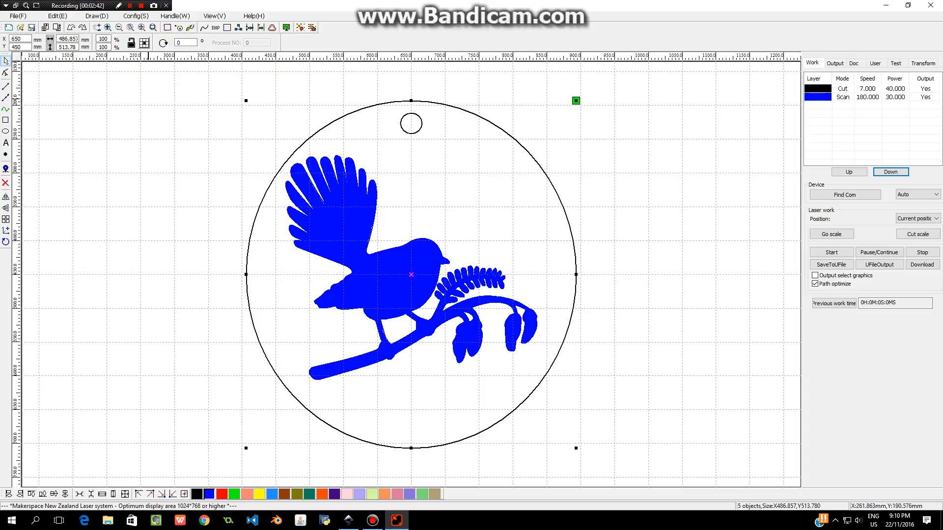
pyautogui.click(131, 43)
pyautogui.doubleClick(68, 39)
pyautogui.write('80')
pyautogui.press('Return')
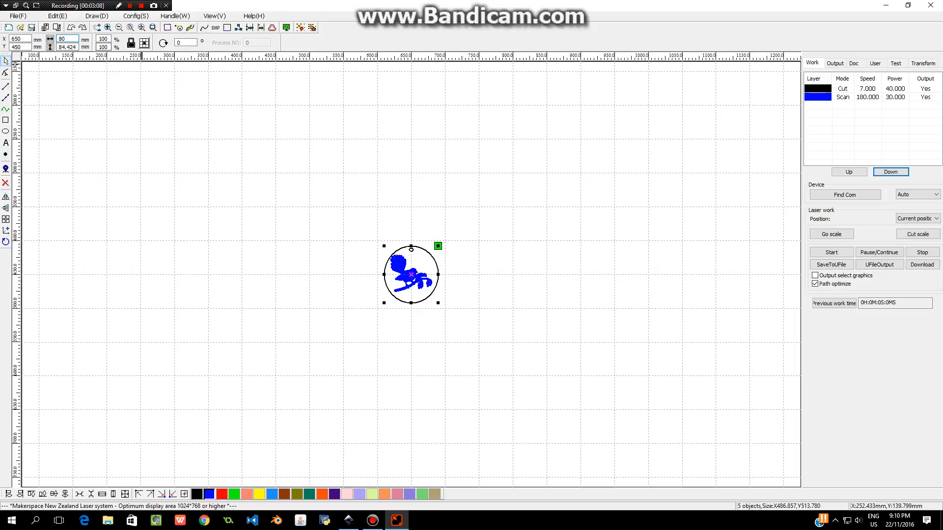
# Step: Unlock the proportions and set the whole design's height to 80 mm
pyautogui.click(131, 43)
pyautogui.moveTo(77, 48); pyautogui.dragTo(58, 47)
pyautogui.write('80')
pyautogui.press('Return')
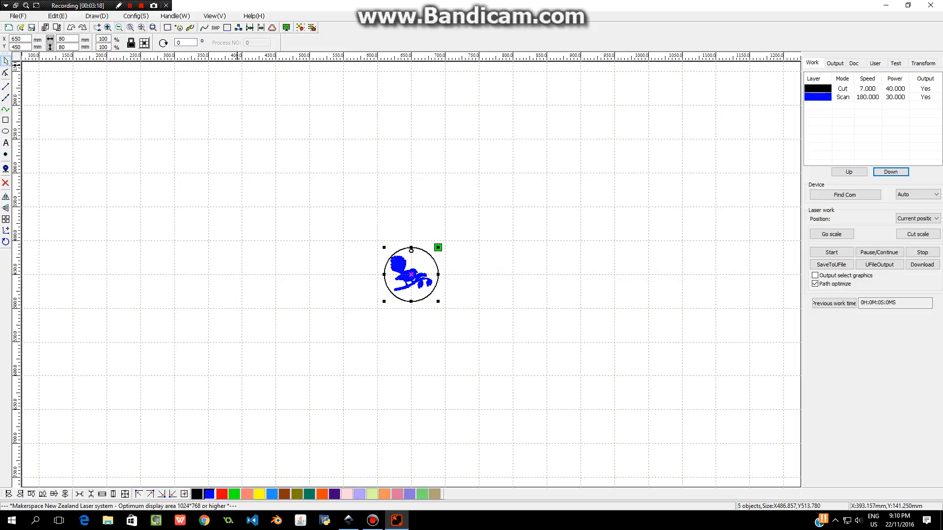
# Step: Move the bird's main outline about 2 mm to the right inside the circle
pyautogui.click(108, 27)
pyautogui.click(107, 27)
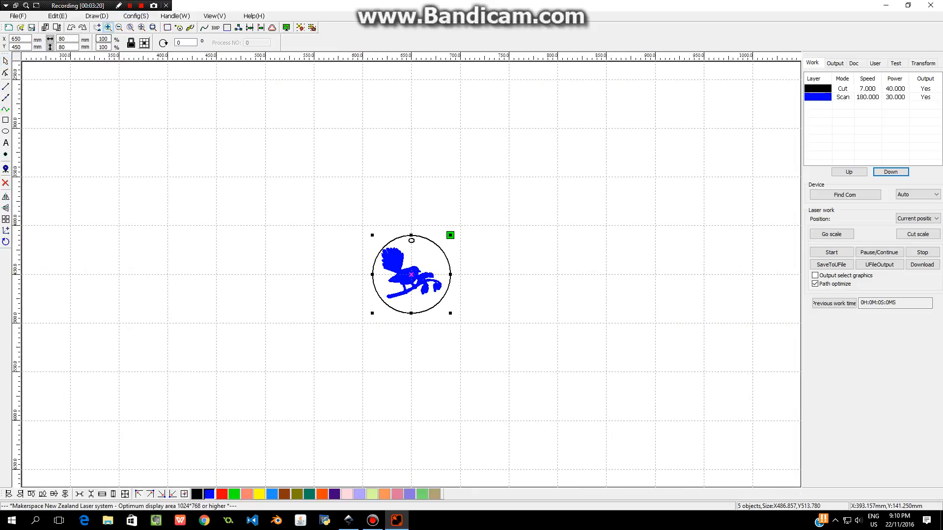
pyautogui.click(108, 27)
pyautogui.click(107, 27)
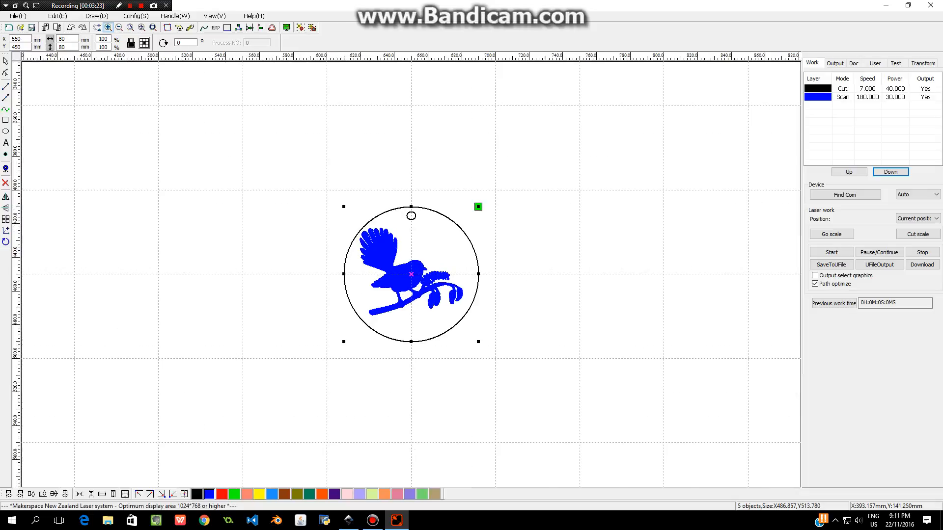
pyautogui.click(107, 27)
pyautogui.click(108, 27)
pyautogui.click(107, 27)
pyautogui.click(108, 27)
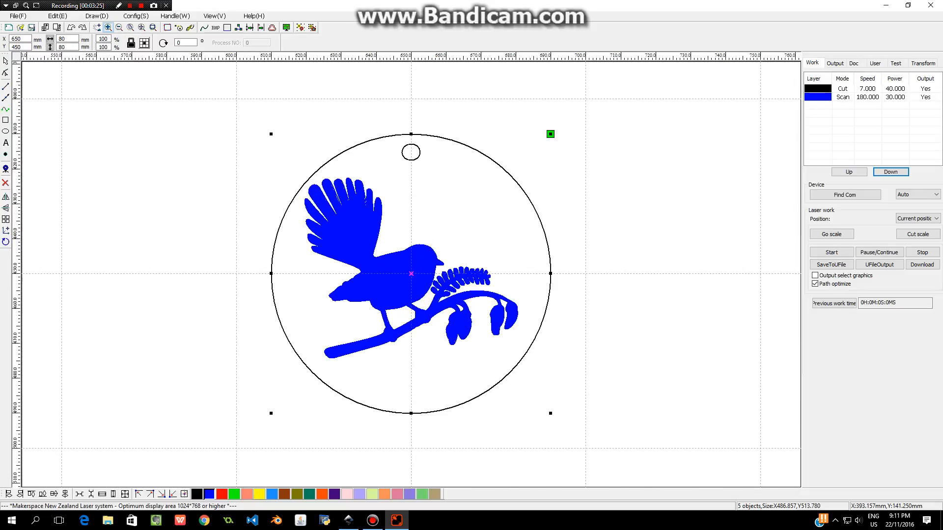
pyautogui.click(108, 27)
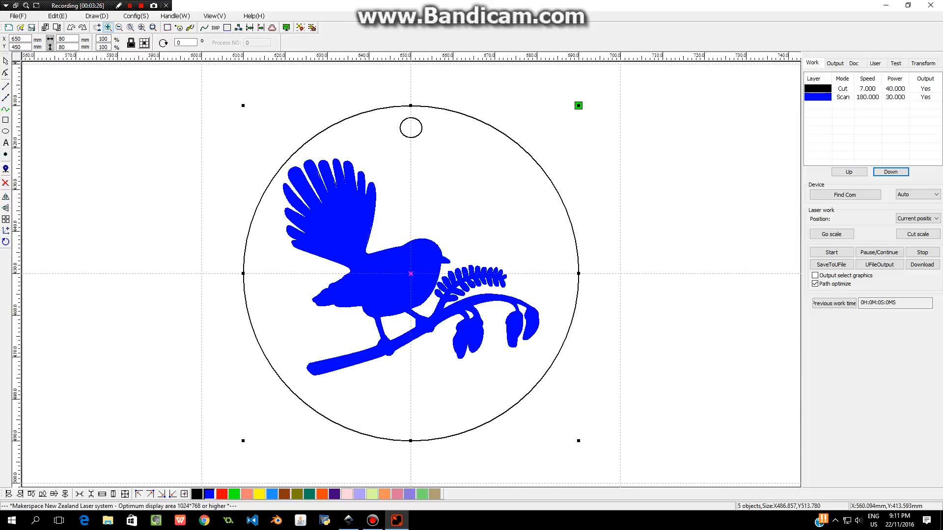
pyautogui.click(5, 61)
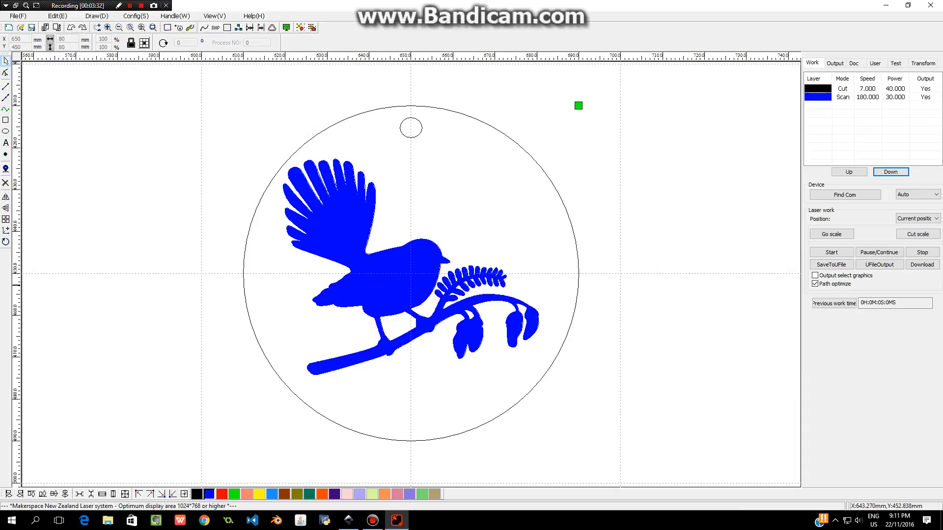
pyautogui.click(412, 268)
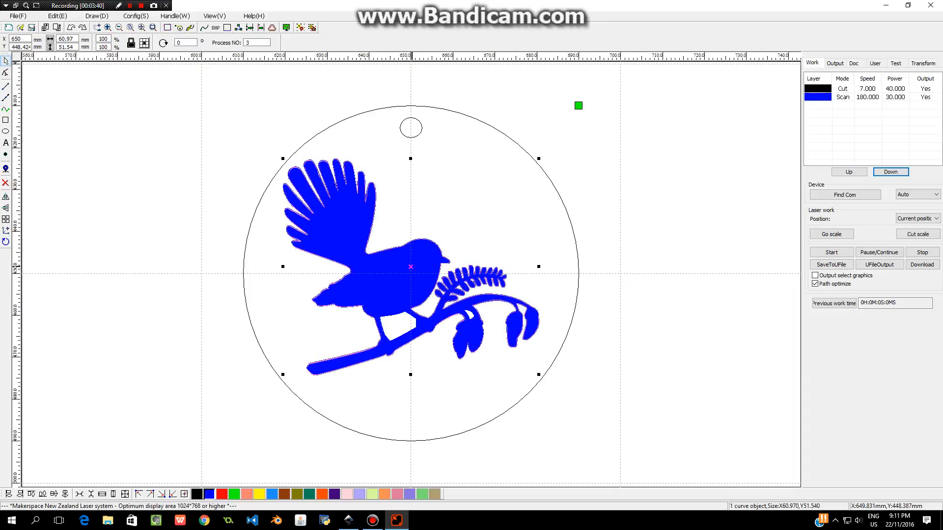
pyautogui.moveTo(410, 267); pyautogui.dragTo(419, 267)
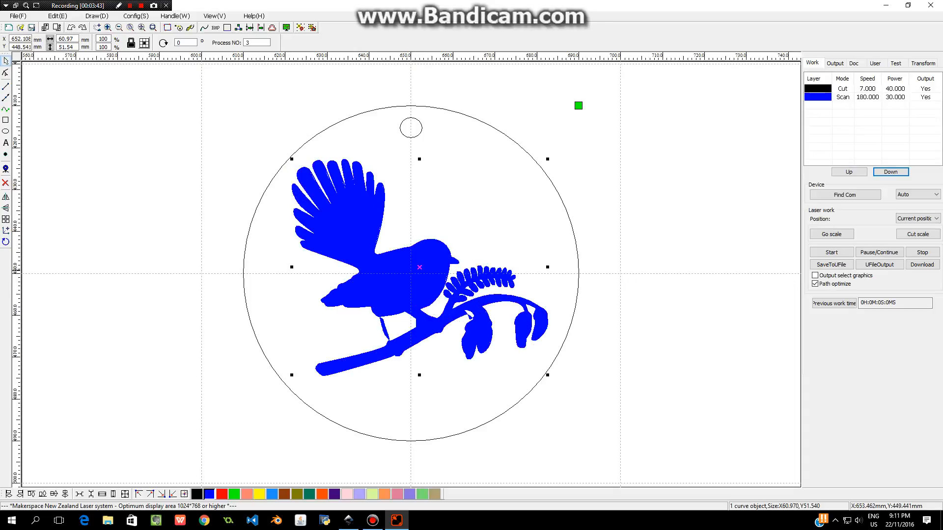
pyautogui.click(488, 189)
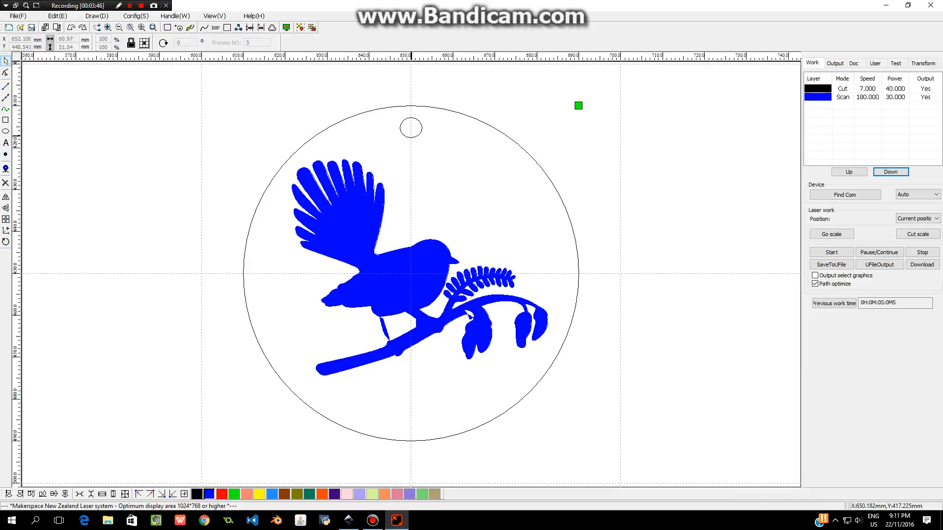
# Step: Set the width of the small hanging hole near the circle's upper edge to 3 mm
pyautogui.click(411, 129)
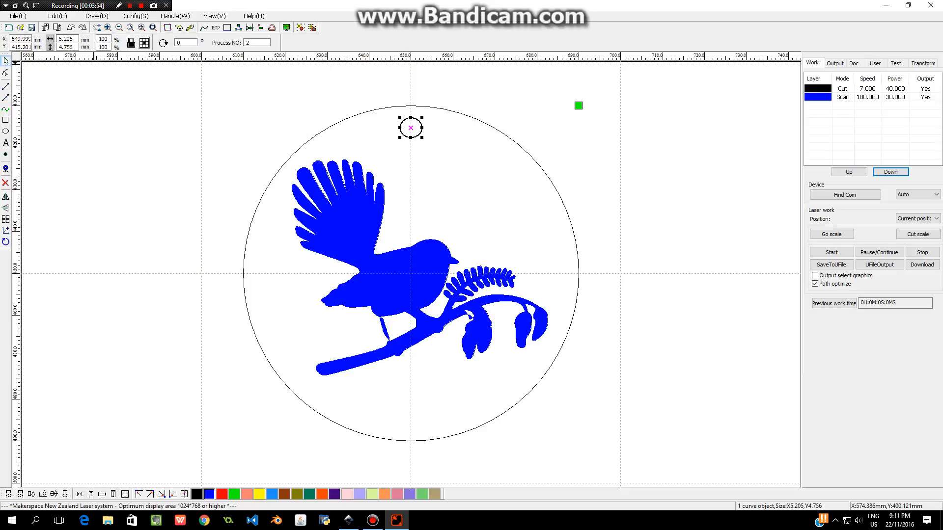
pyautogui.write('3')
pyautogui.press('Return')
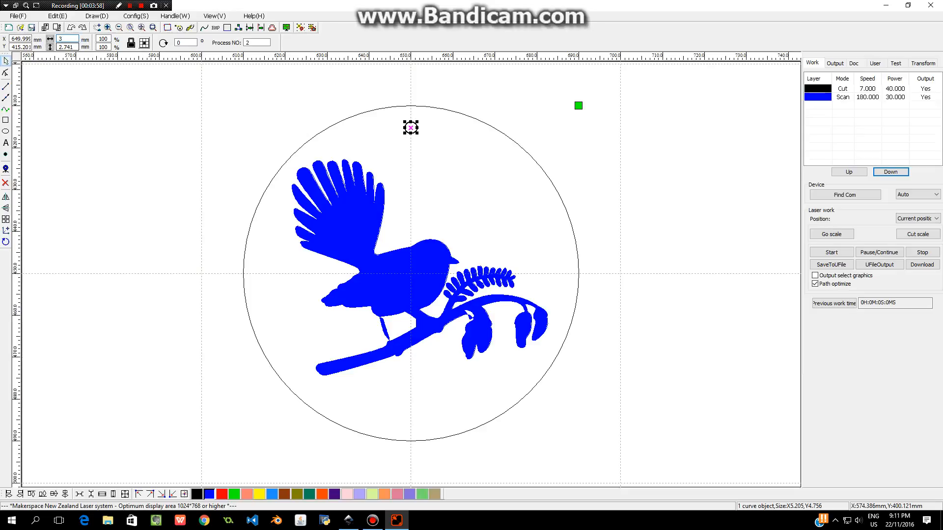
pyautogui.click(73, 83)
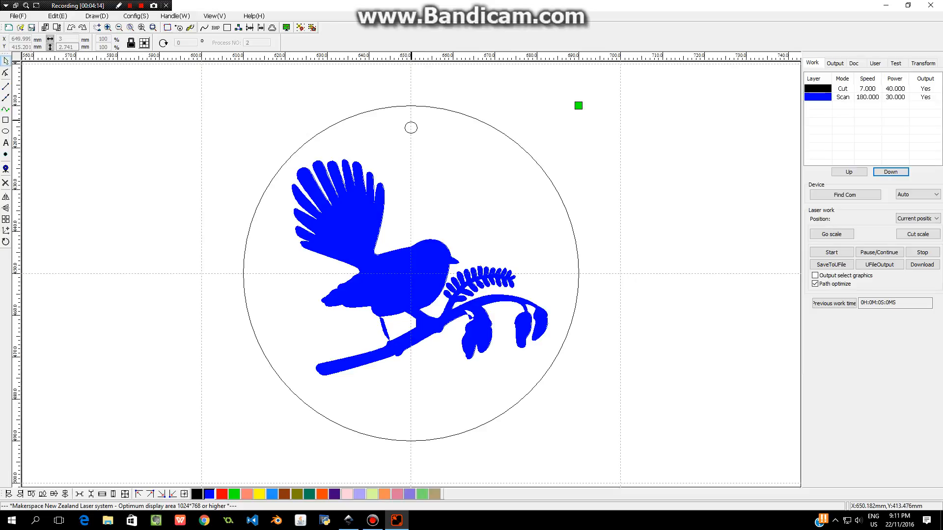
# Step: Move the small hanging hole up toward the circle's edge and back to its place
pyautogui.click(410, 128)
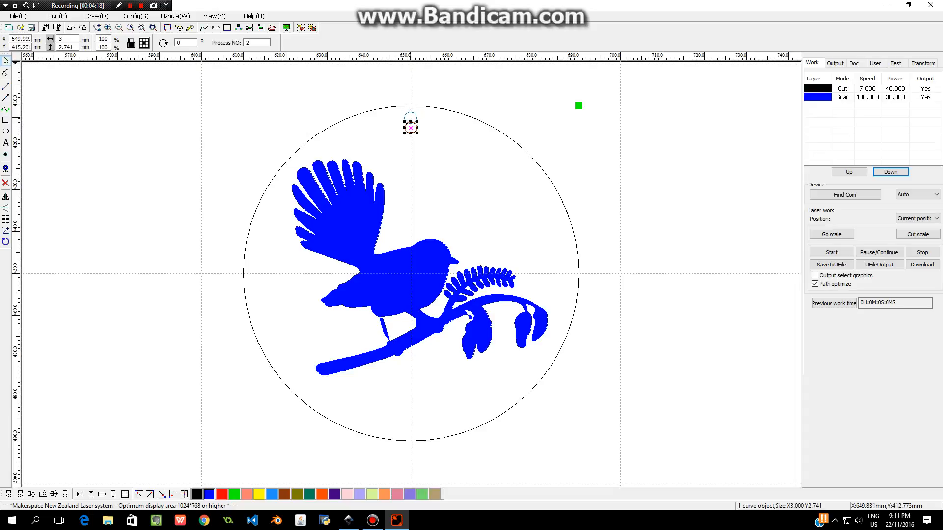
pyautogui.moveTo(410, 117); pyautogui.dragTo(411, 109)
pyautogui.moveTo(410, 118); pyautogui.dragTo(409, 127)
pyautogui.click(452, 129)
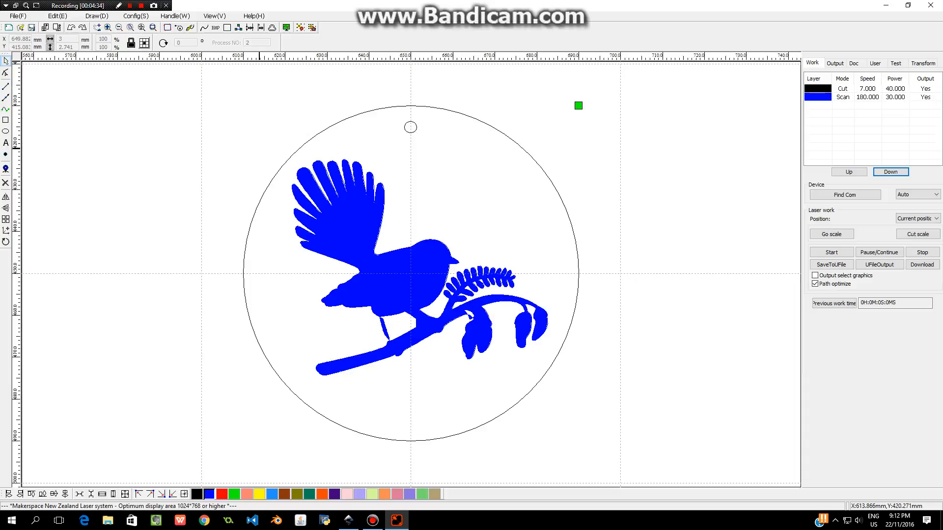
# Step: Group the blue bird and branch shapes
pyautogui.moveTo(249, 151); pyautogui.dragTo(554, 390)
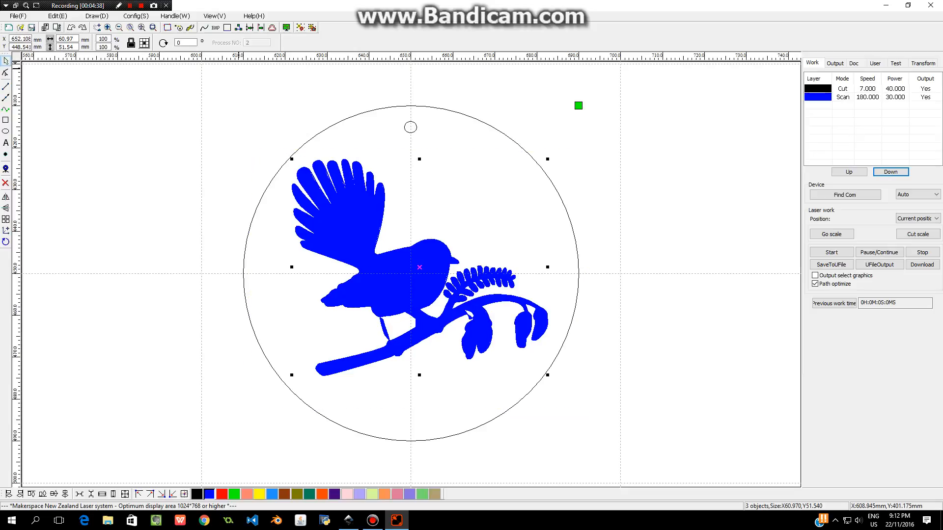
pyautogui.click(58, 15)
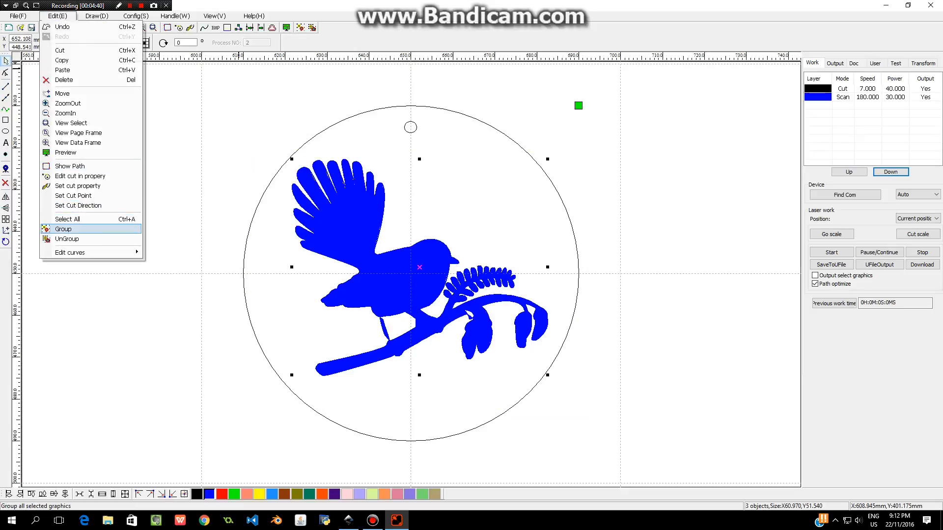
pyautogui.click(63, 228)
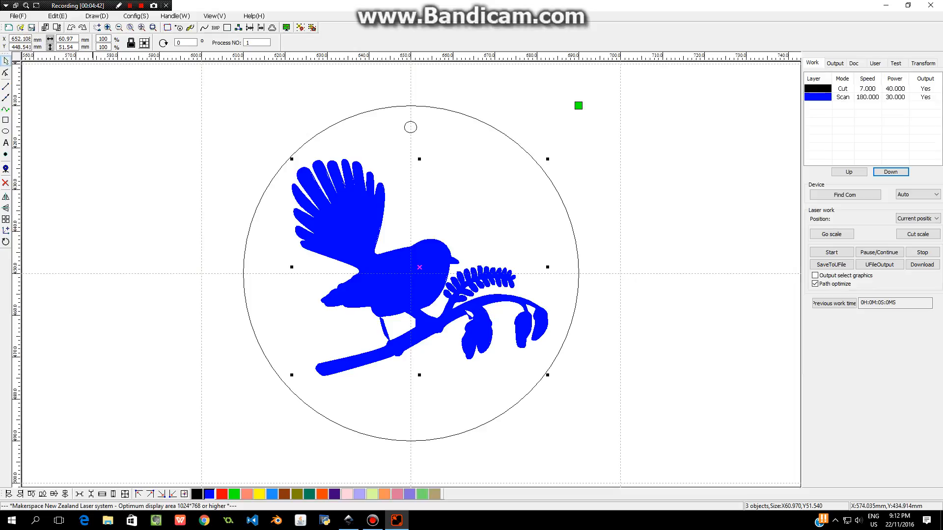
# Step: Open the cut property settings and place the small hanging hole (Element2) first in the cutting order
pyautogui.click(58, 16)
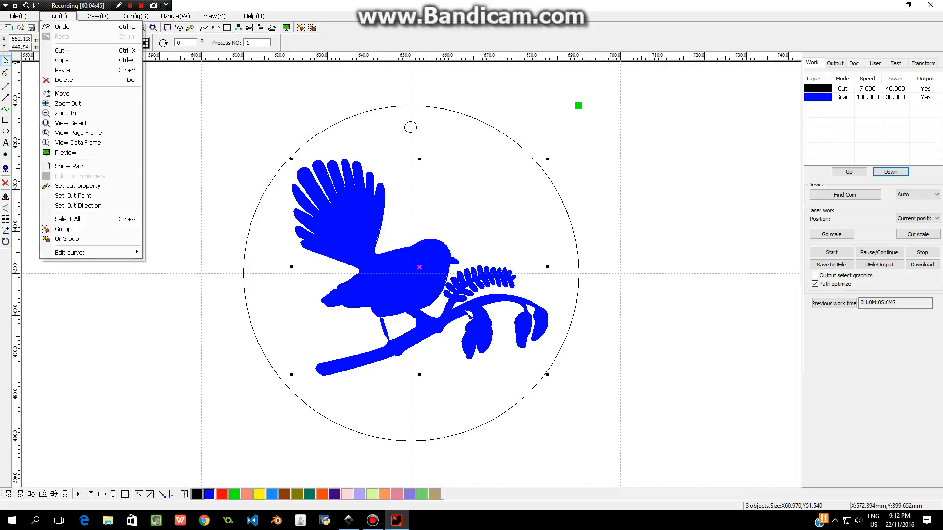
pyautogui.click(74, 186)
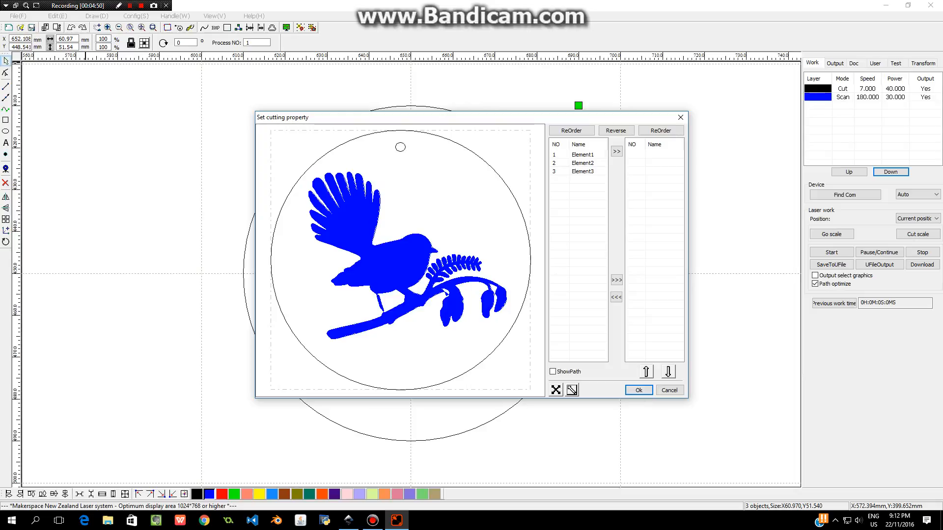
pyautogui.click(583, 155)
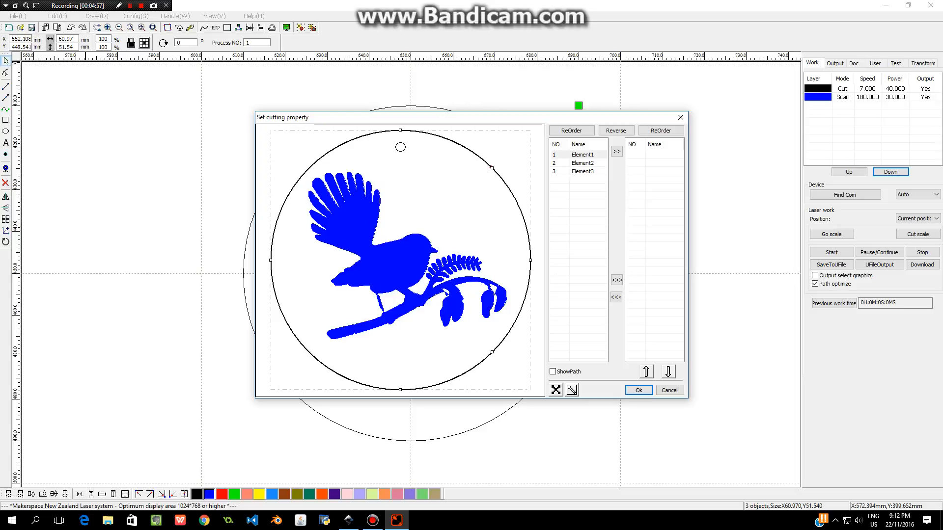
pyautogui.click(582, 163)
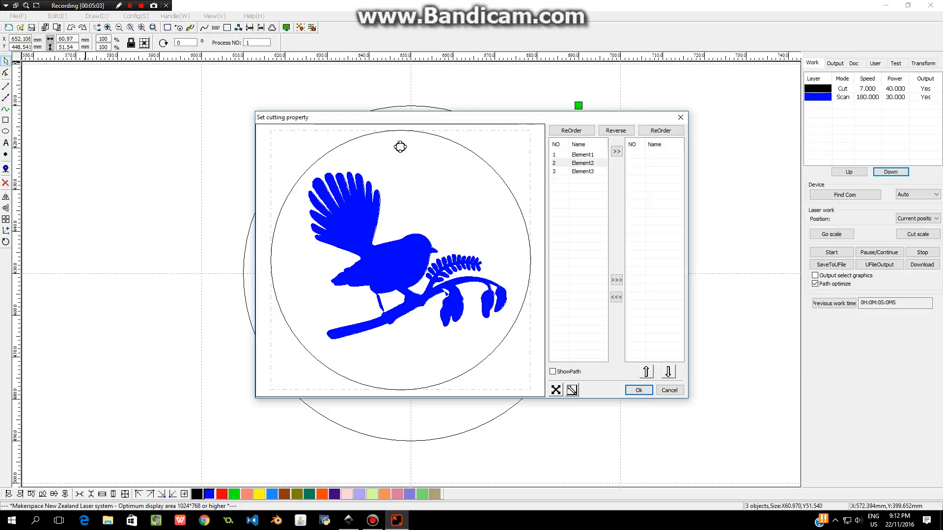
pyautogui.click(616, 151)
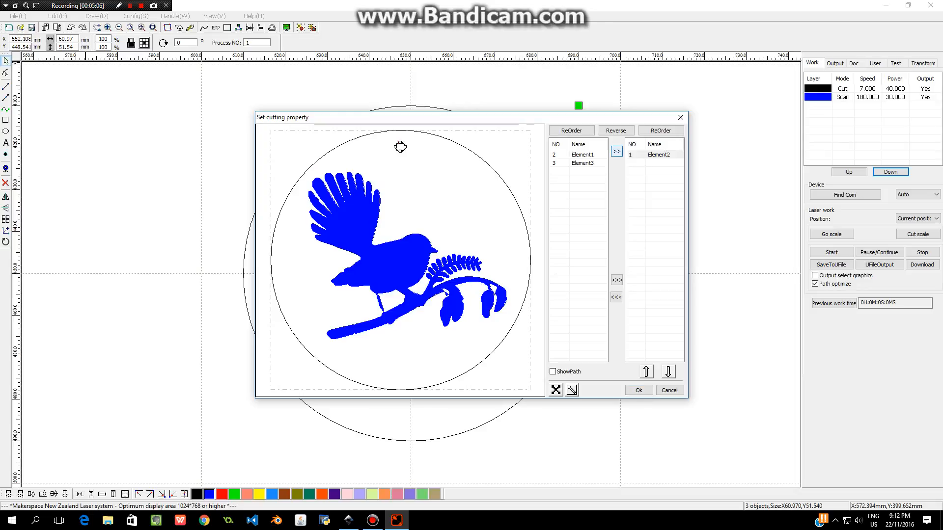
# Step: Place the bird and branch group (Element3) second and the outer circle (Element1) last, and apply the cutting order
pyautogui.click(582, 163)
pyautogui.click(616, 151)
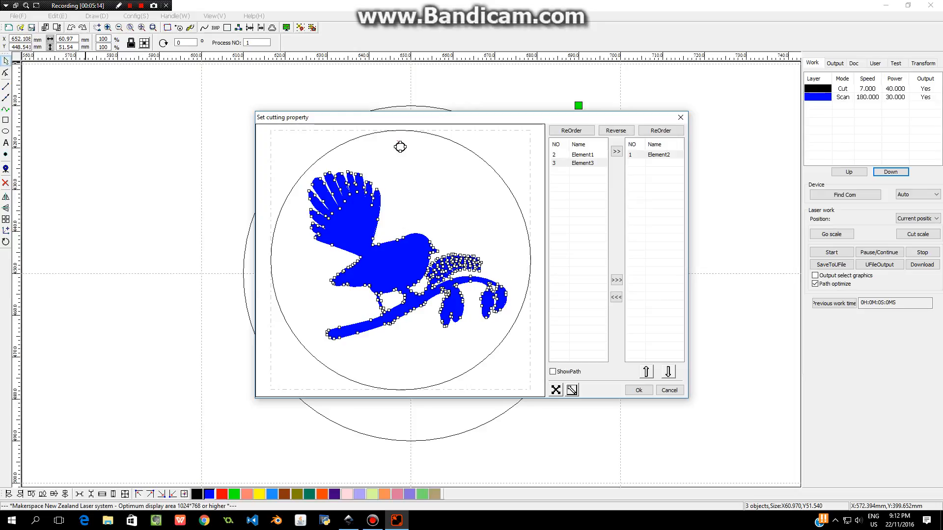
pyautogui.click(616, 151)
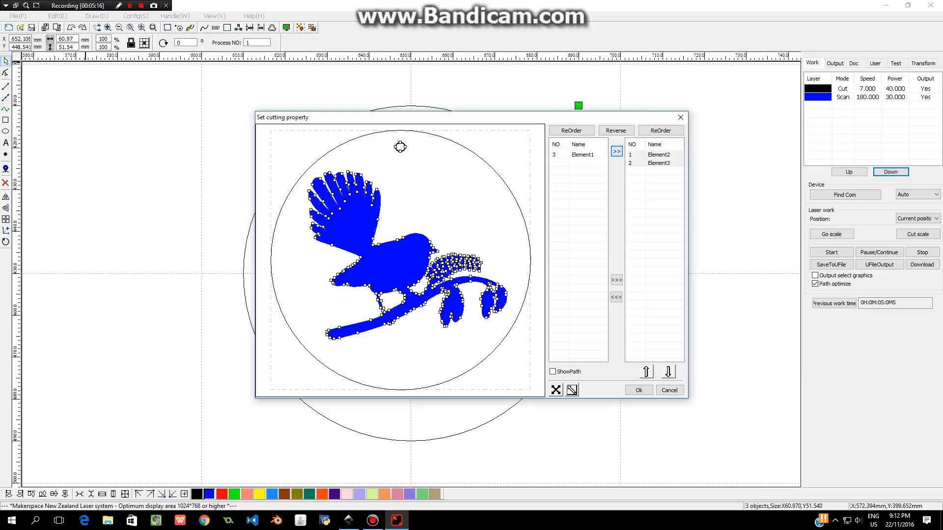
pyautogui.click(582, 155)
pyautogui.click(616, 152)
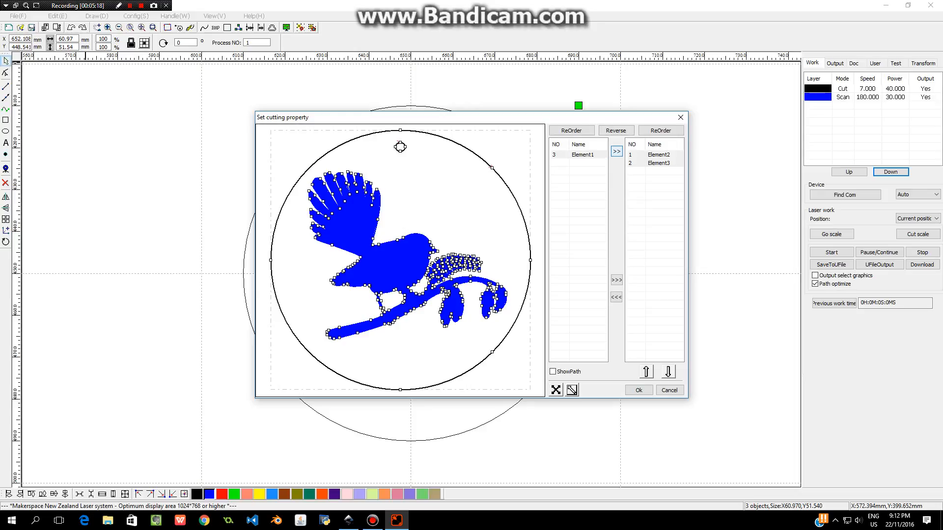
pyautogui.click(617, 151)
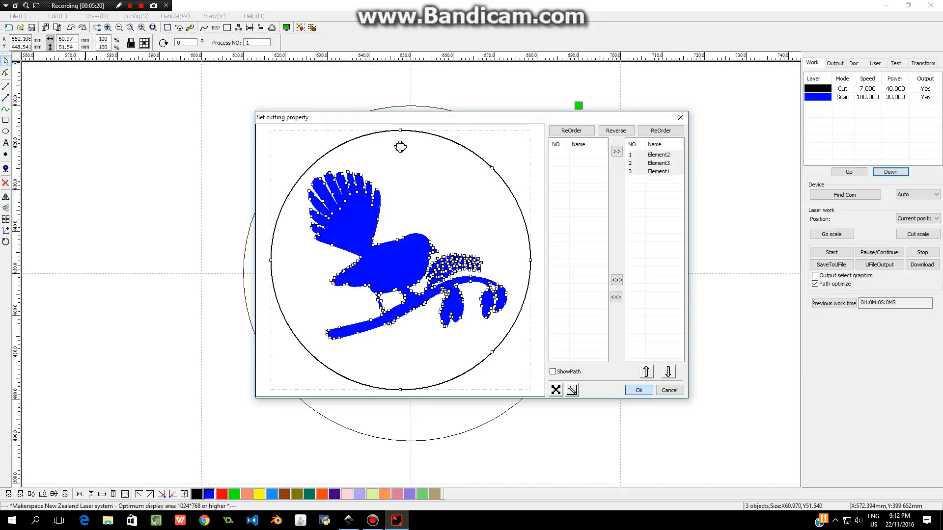
pyautogui.click(638, 390)
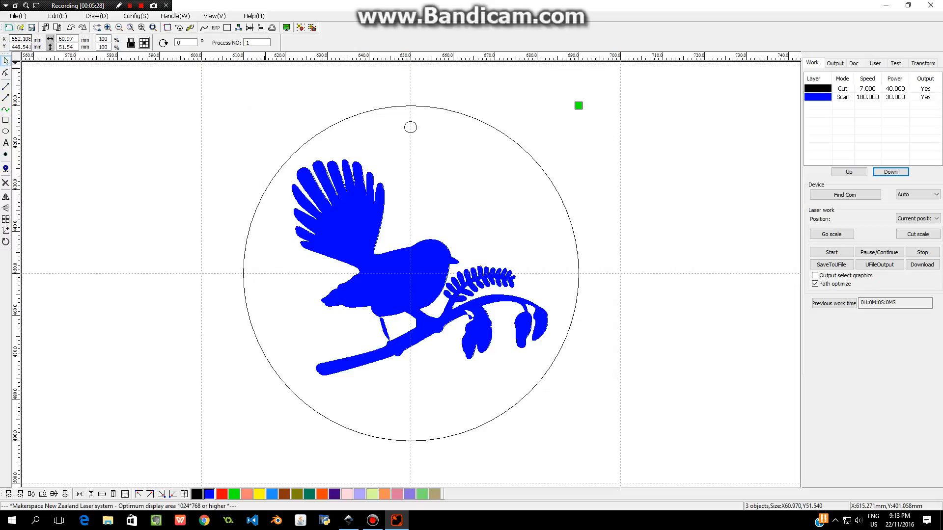
pyautogui.click(18, 16)
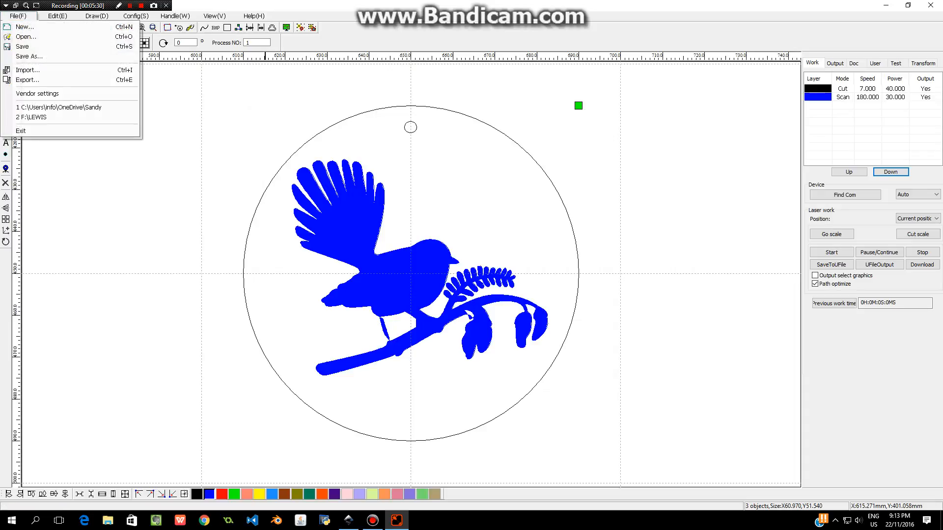
pyautogui.click(777, 125)
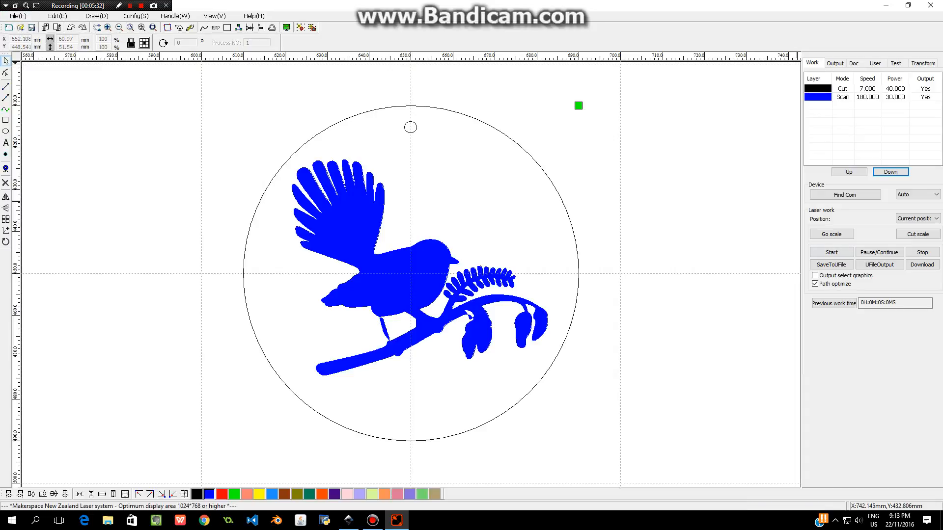
pyautogui.click(831, 265)
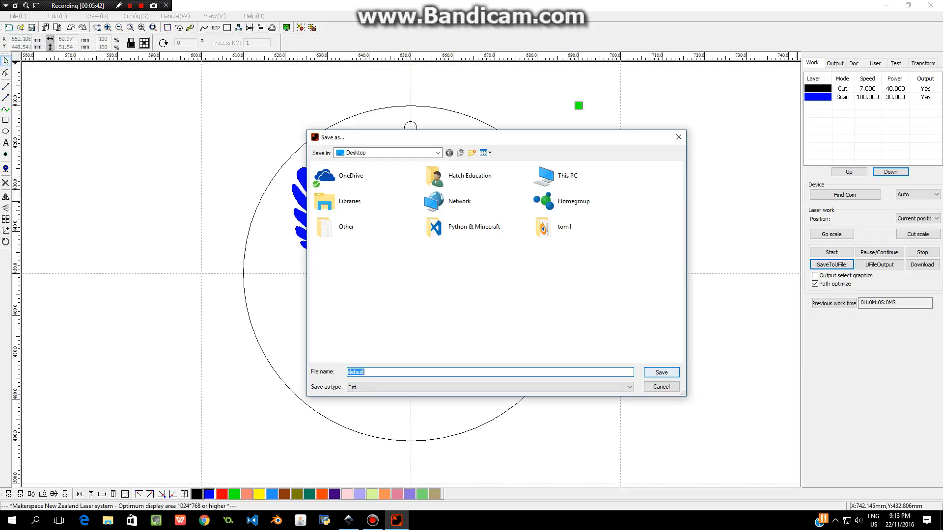
pyautogui.click(679, 137)
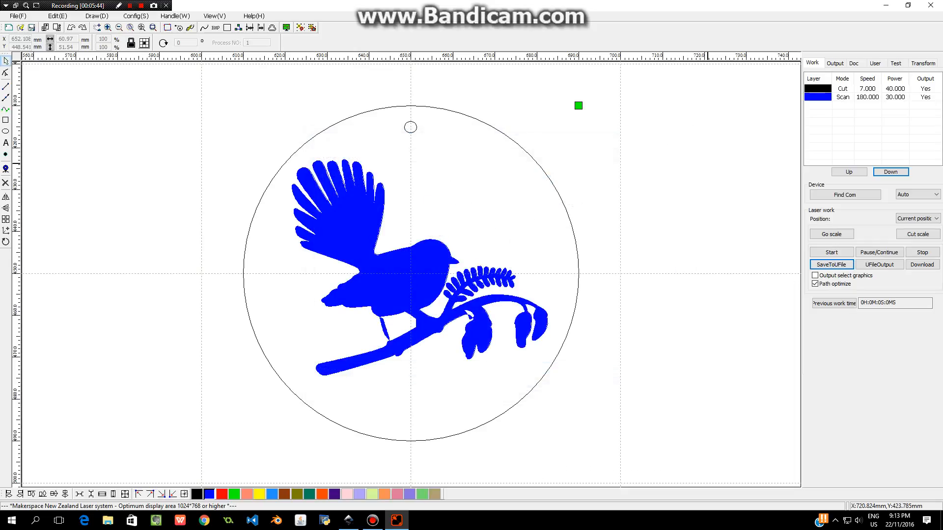